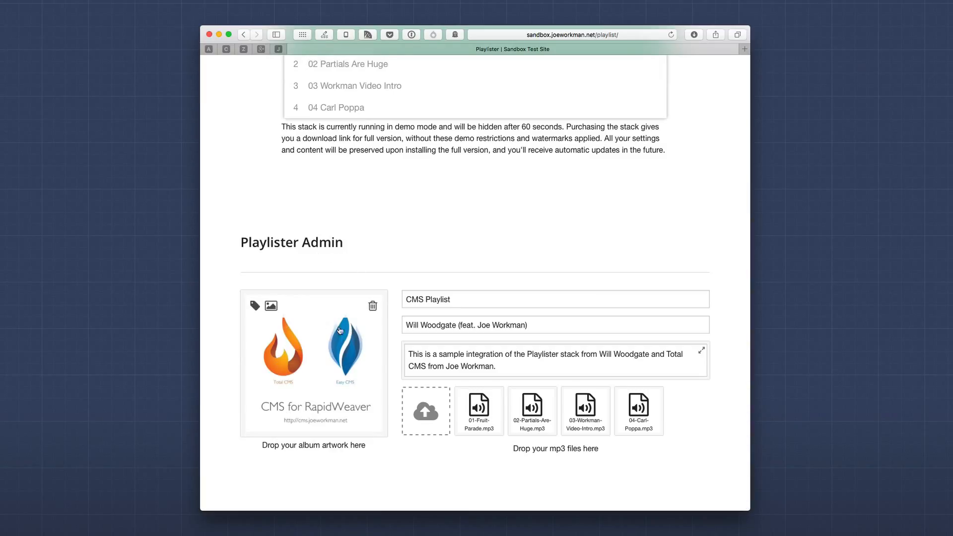
Examine the Playlister Admin title, artist and description fields and compare them with the player shown on the page.
left_click(452, 300)
left_click(454, 328)
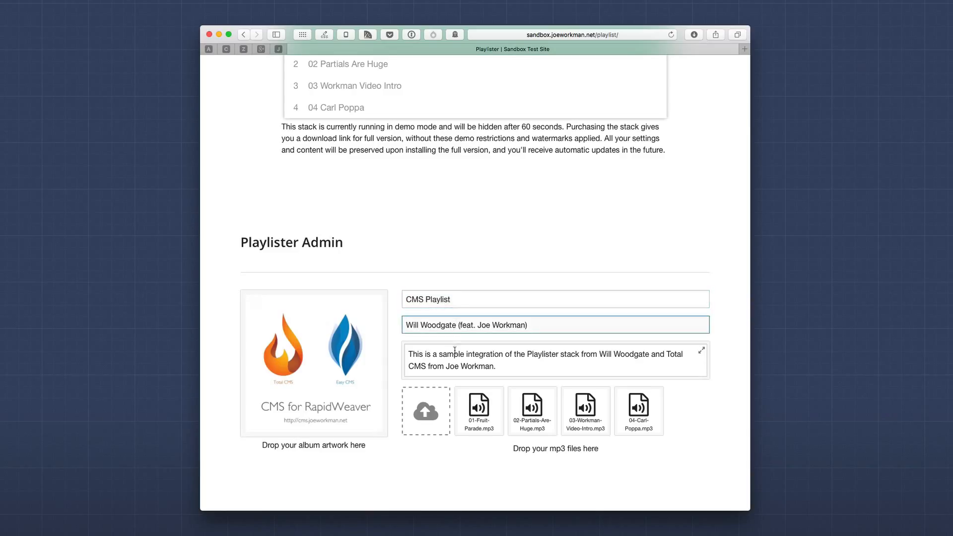
left_click(456, 299)
left_click(455, 326)
left_click(453, 356)
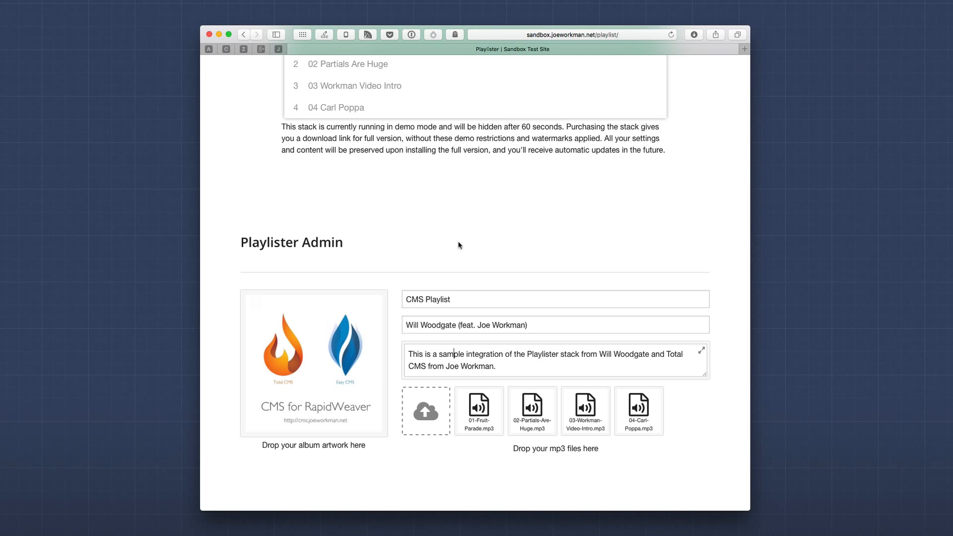
scroll(460, 246, "up", 5)
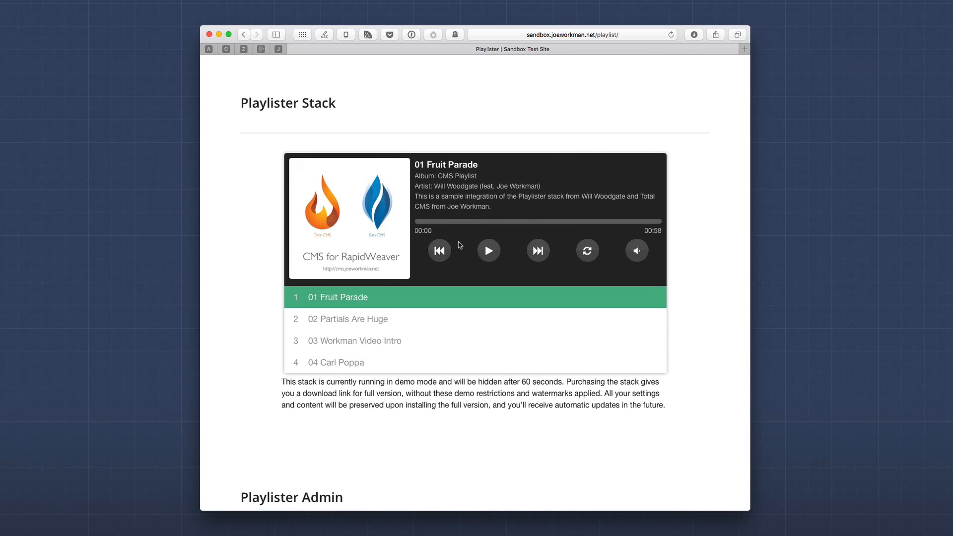
scroll(461, 245, "down", 5)
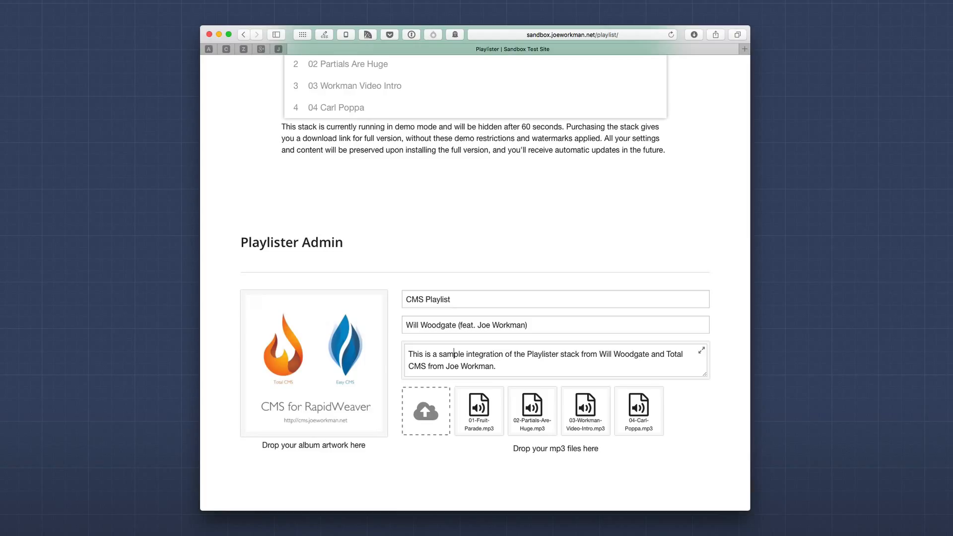
Replace the album artwork with the webcam photo and set the album title to Hangout Classics.
left_click_drag(952, 427, 315, 338)
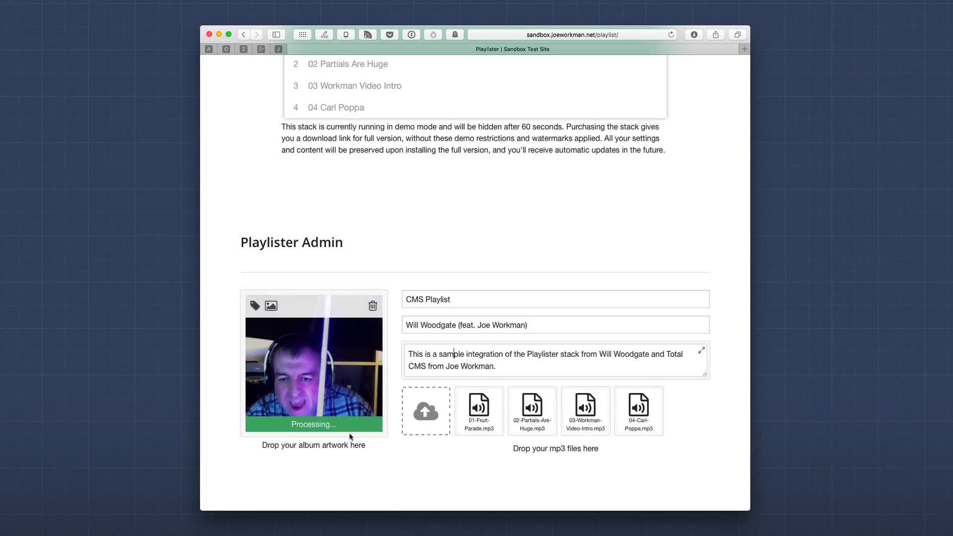
triple_click(456, 300)
type("Hnagod")
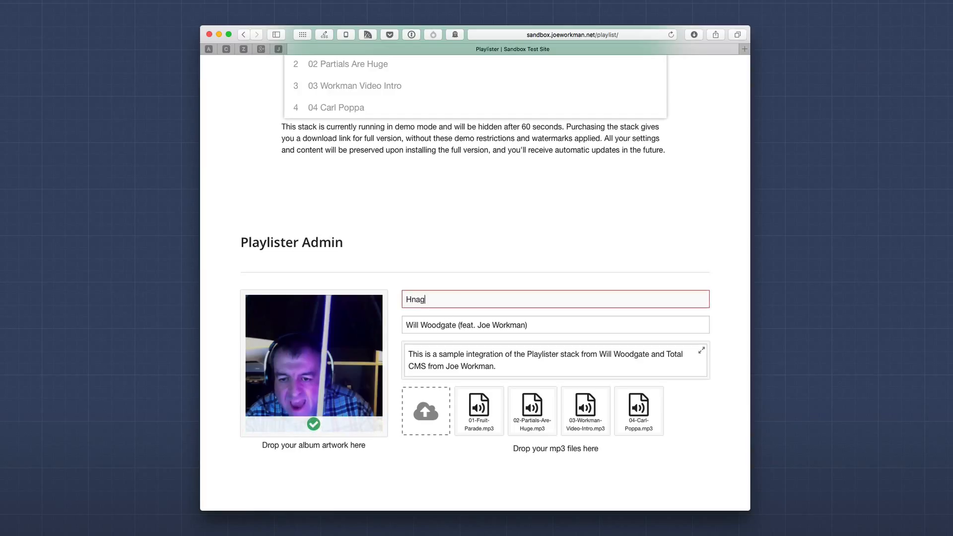
key("BackSpace")
key("BackSpace")
key("BackSpace")
key("BackSpace")
key("BackSpace")
type("angout Classics")
key("Tab")
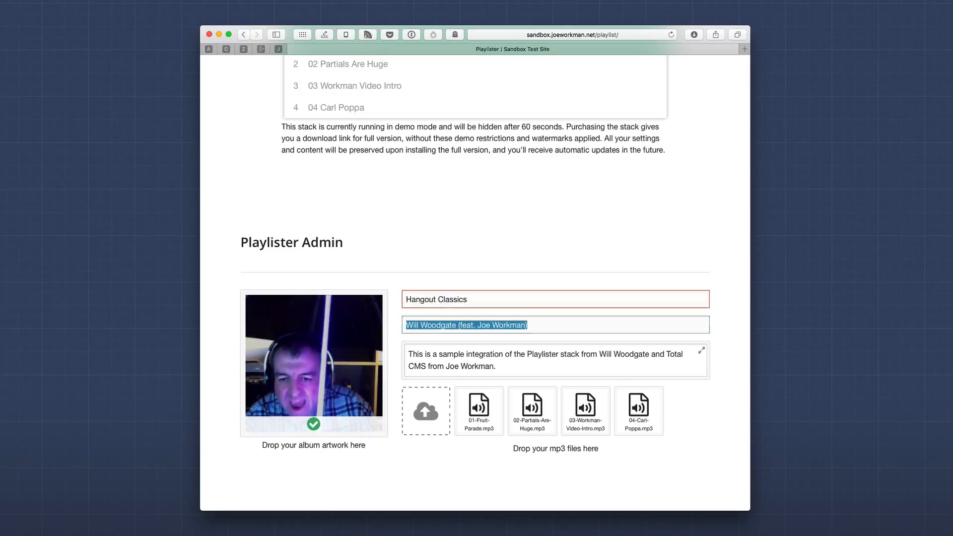
Set the album artist to The Original Hangout Crew and save the text changes.
type("The")
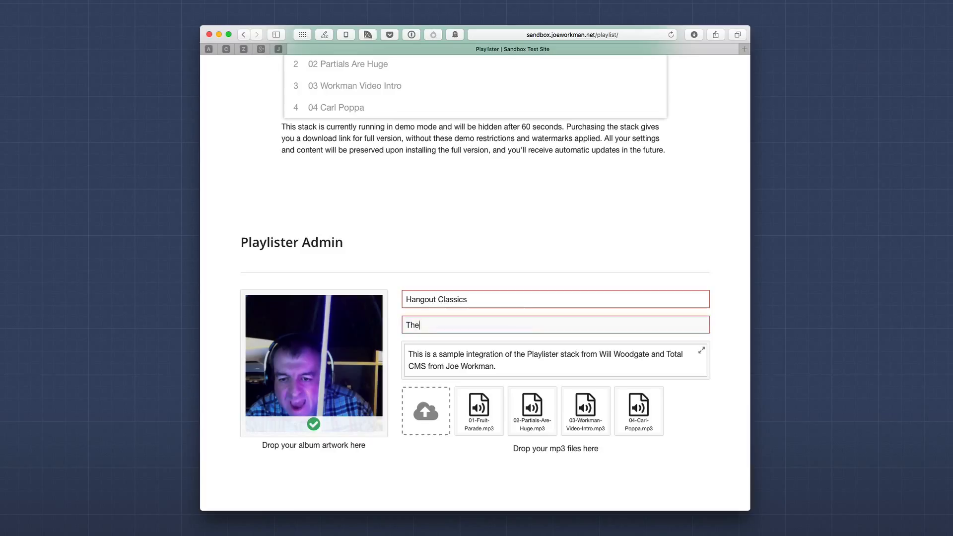
type(" o")
key("BackSpace")
type("Original Hangout Crew")
key("super+s")
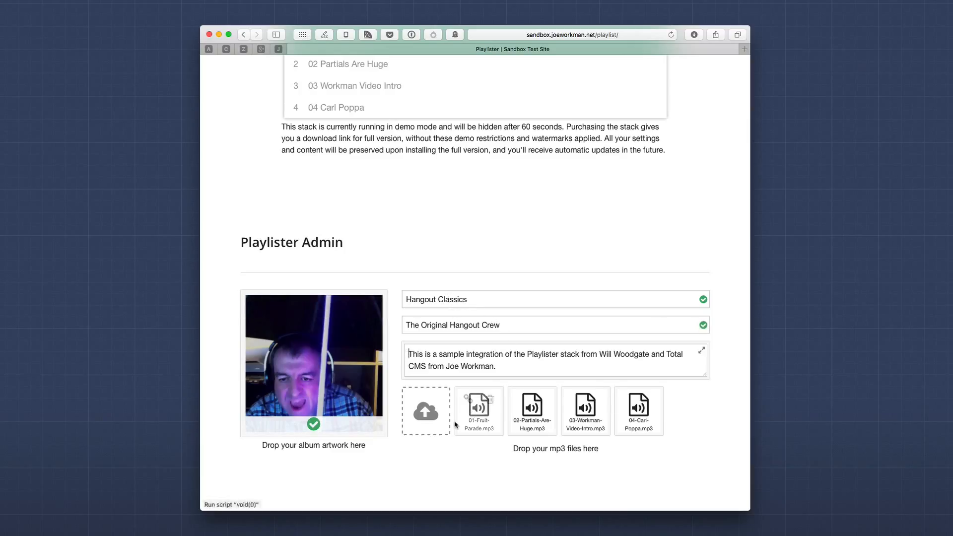
Upload the 05 Workman Full Intro and Ice Cream Cake MP3 files, and check the album details in the player.
left_click_drag(944, 428, 520, 412)
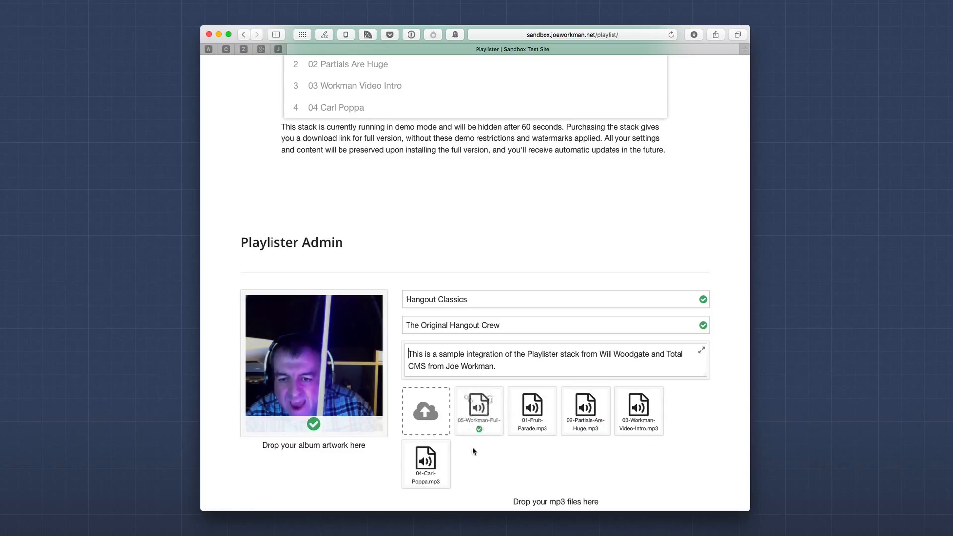
scroll(472, 447, "up", 5)
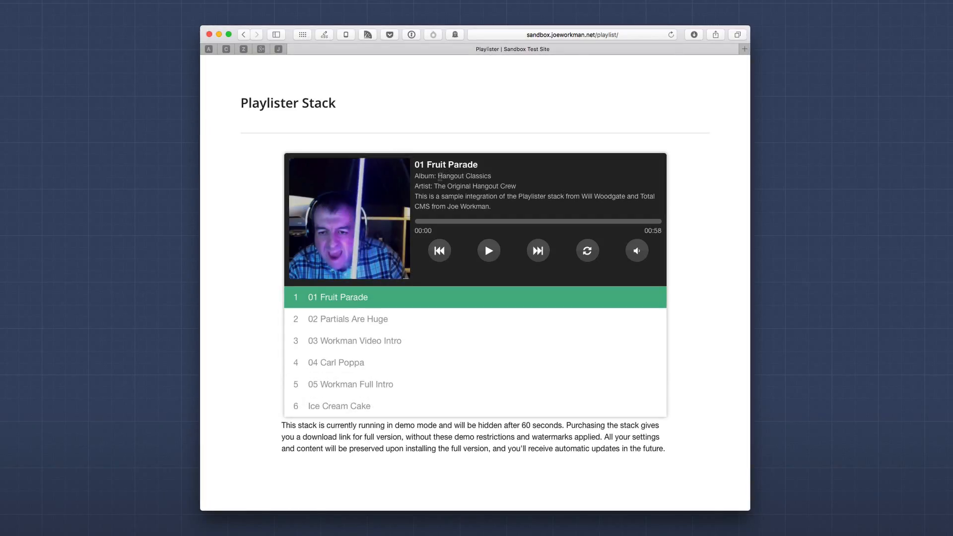
left_click_drag(439, 177, 507, 179)
left_click_drag(435, 186, 537, 187)
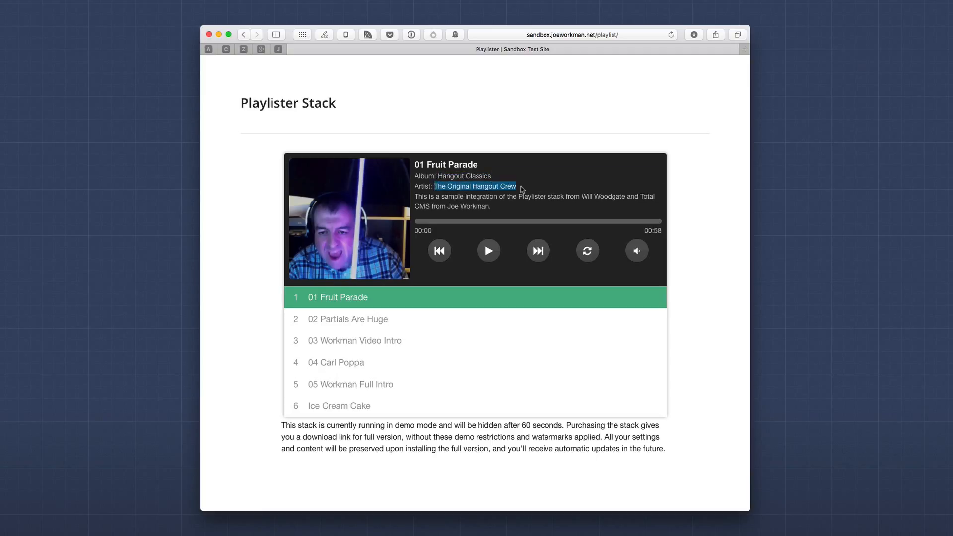
left_click_drag(414, 194, 505, 203)
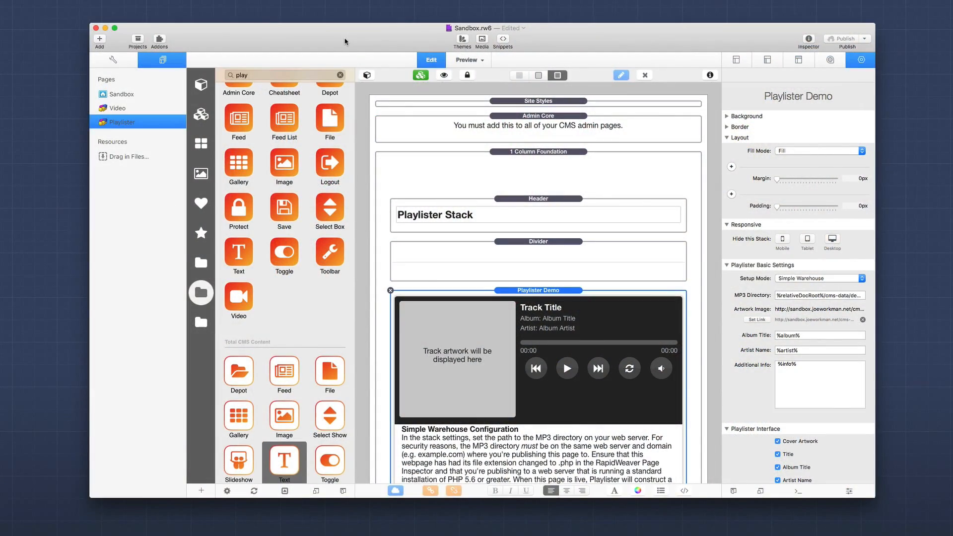
Switch to the Sandbox project in RapidWeaver and examine the Playlister page's stack layout, including the Admin Core stack.
scroll(505, 245, "down", 15)
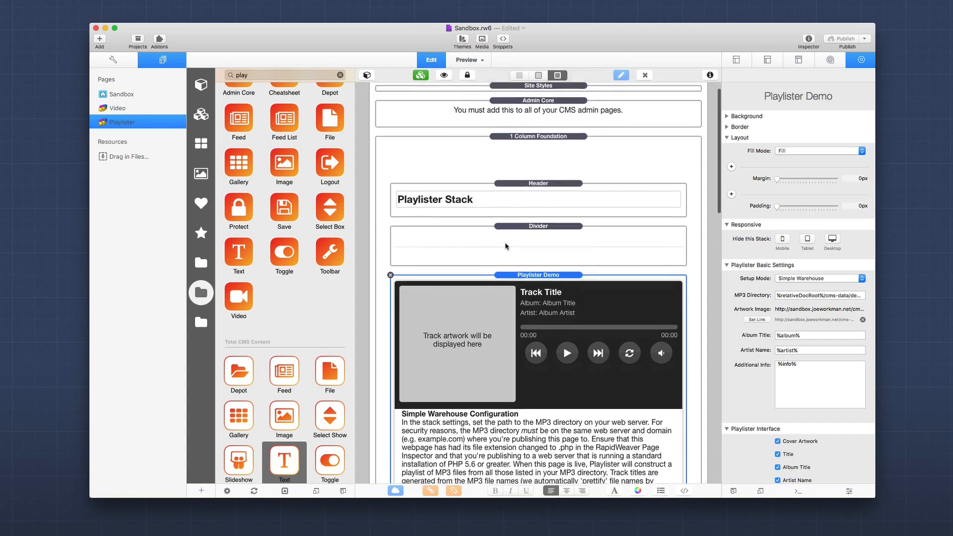
scroll(506, 245, "down", 6)
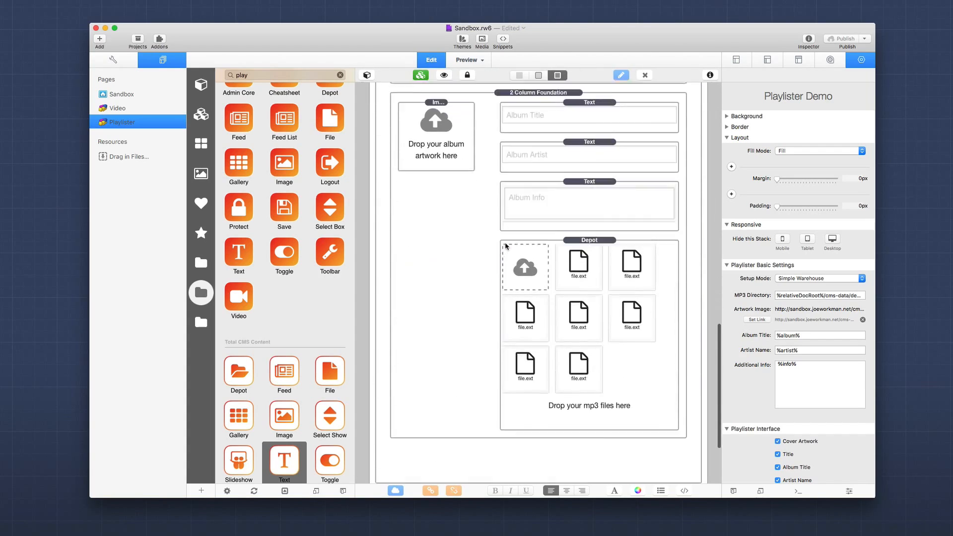
scroll(506, 246, "up", 12)
scroll(506, 246, "up", 4)
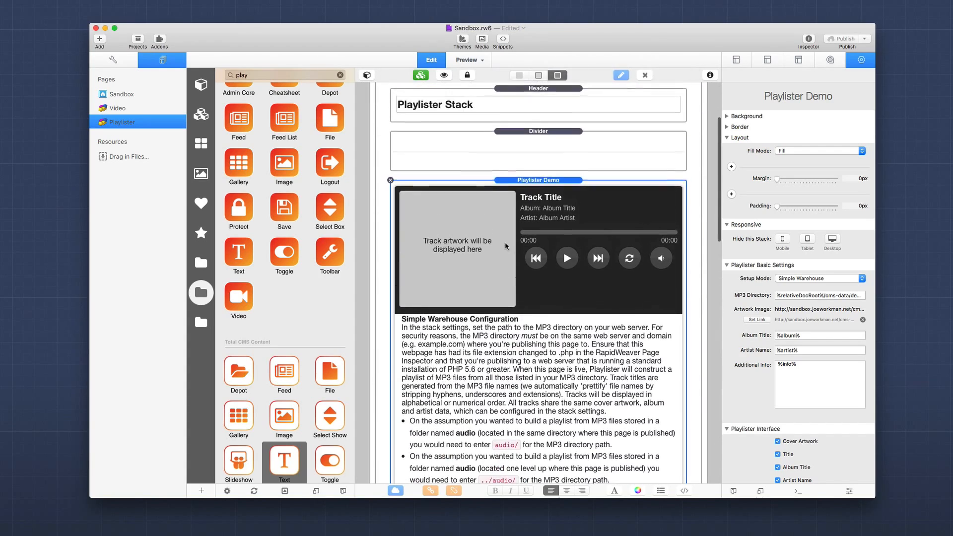
scroll(535, 184, "down", 10)
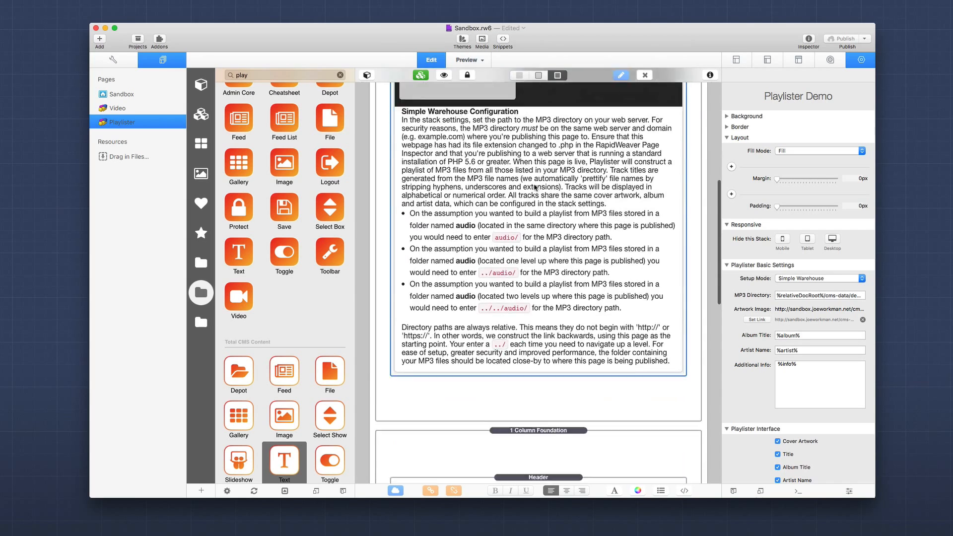
scroll(535, 187, "down", 1)
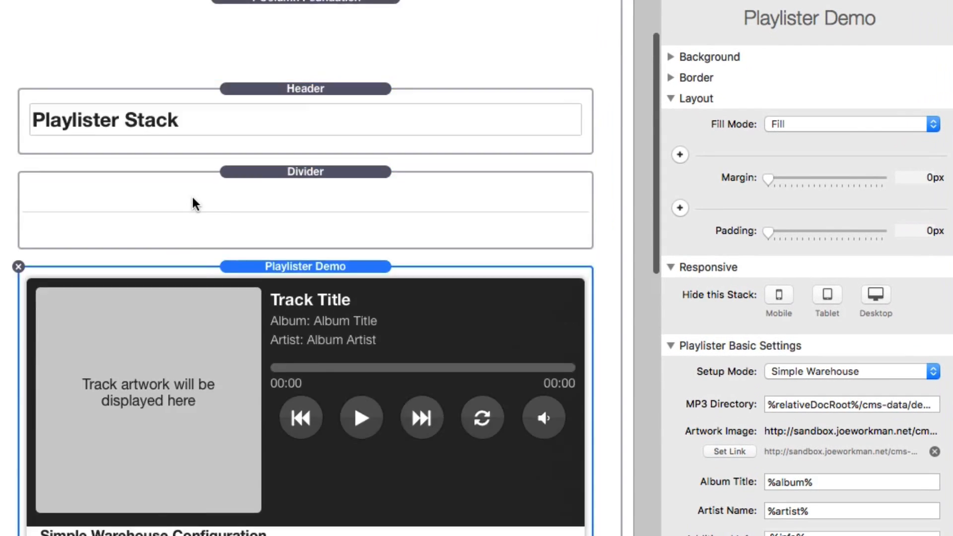
scroll(198, 204, "up", 5)
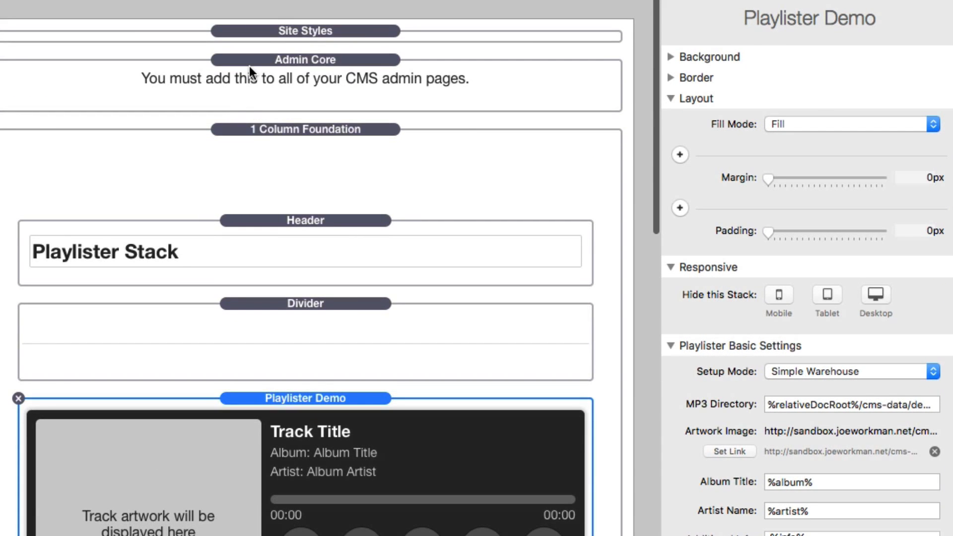
left_click(250, 67)
Examine the CMS IDs of the artwork image, album title, album artist, album info and depot admin stacks.
scroll(249, 66, "down", 15)
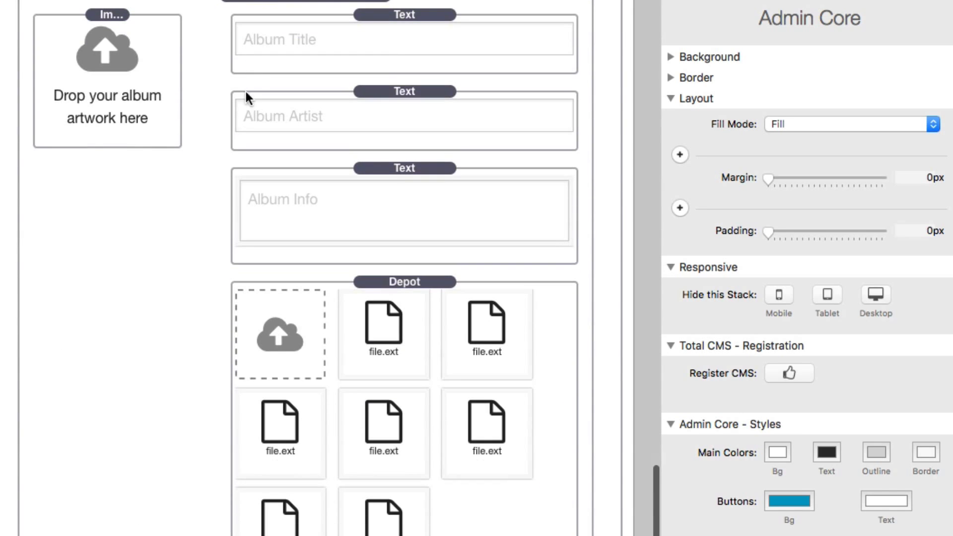
left_click(131, 98)
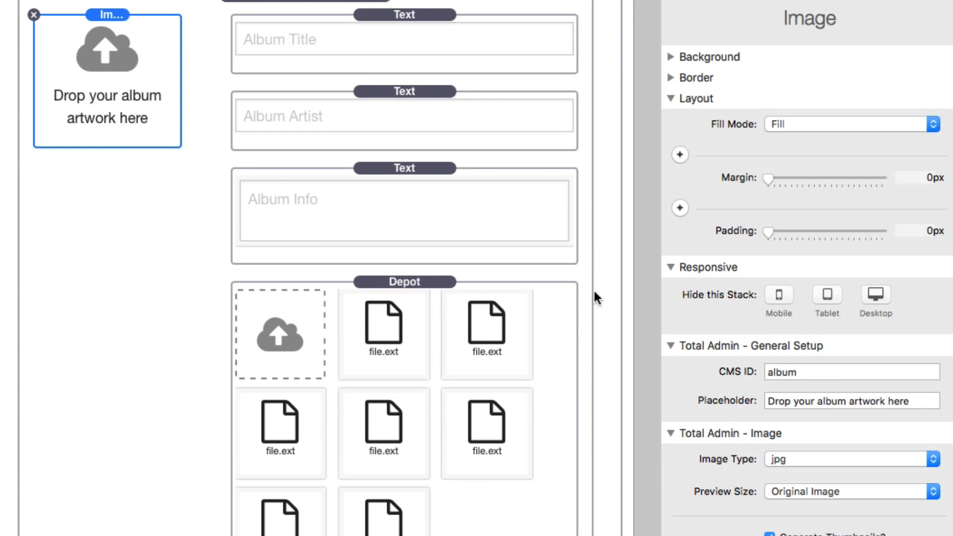
left_click(821, 372)
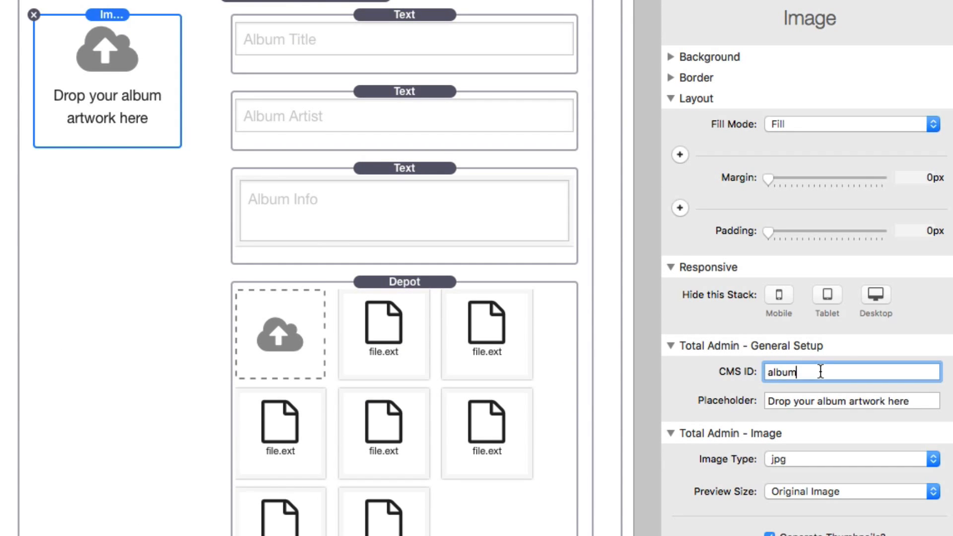
scroll(231, 261, "up", 2)
left_click(408, 70)
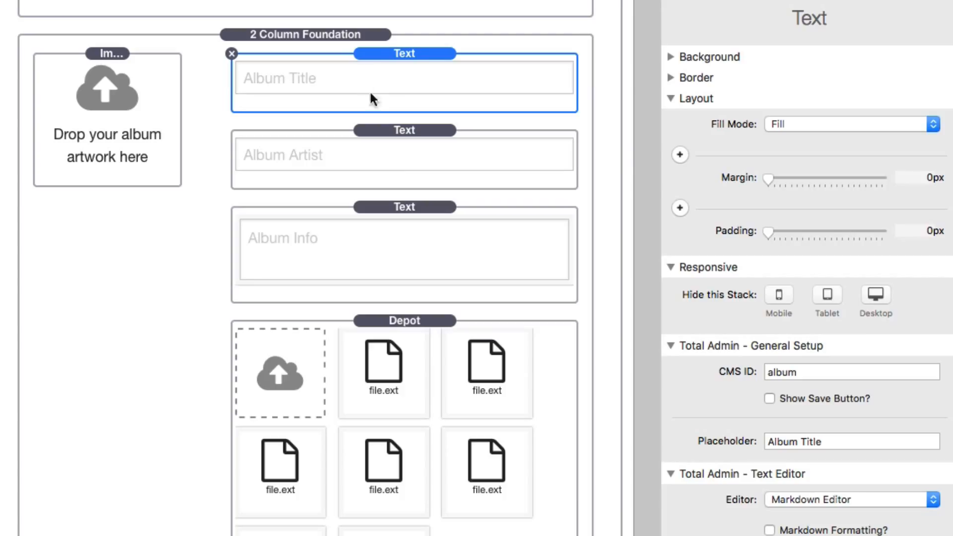
left_click(344, 158)
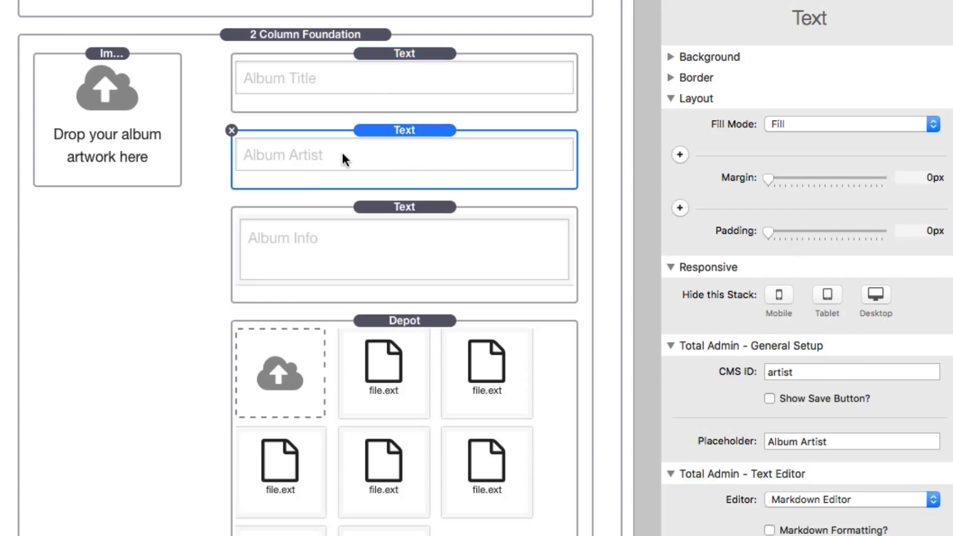
left_click(806, 370)
left_click(436, 227)
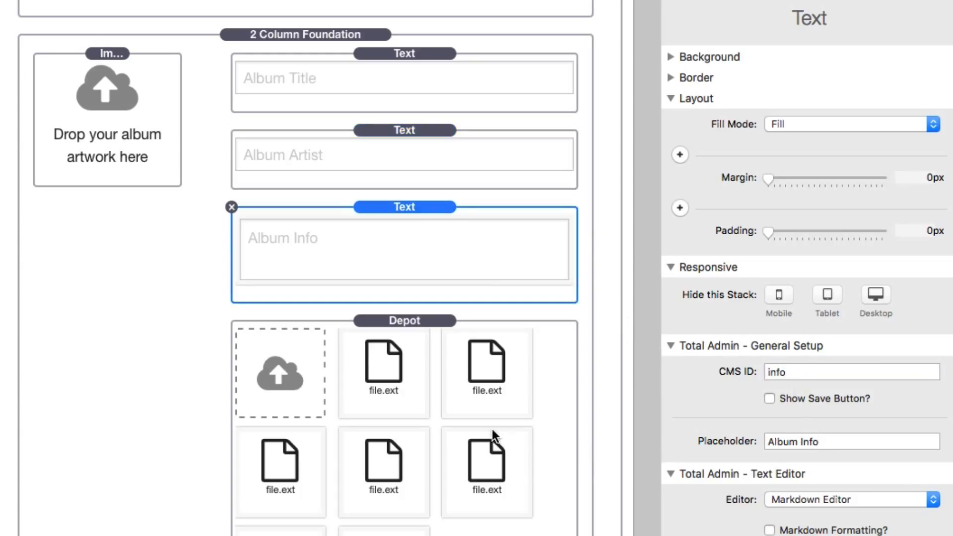
left_click(410, 321)
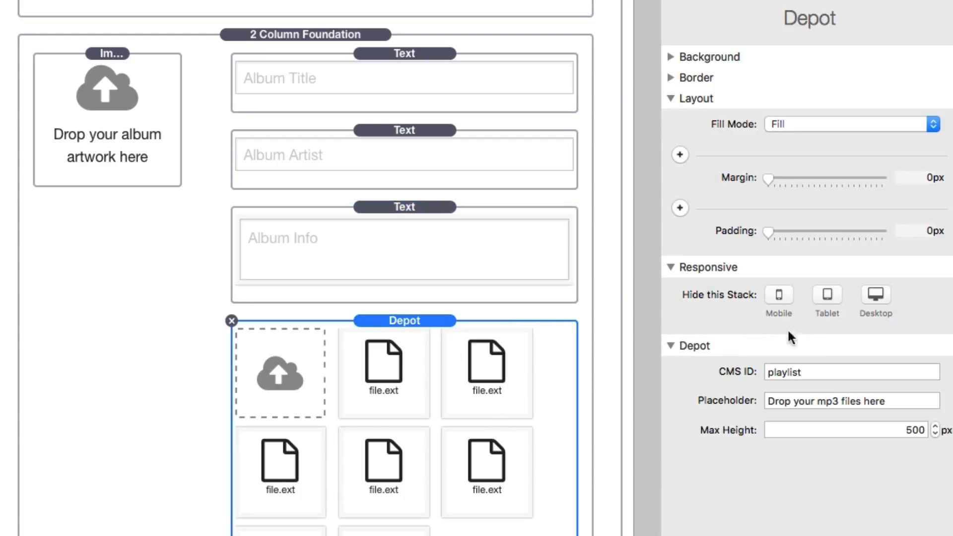
left_click(829, 374)
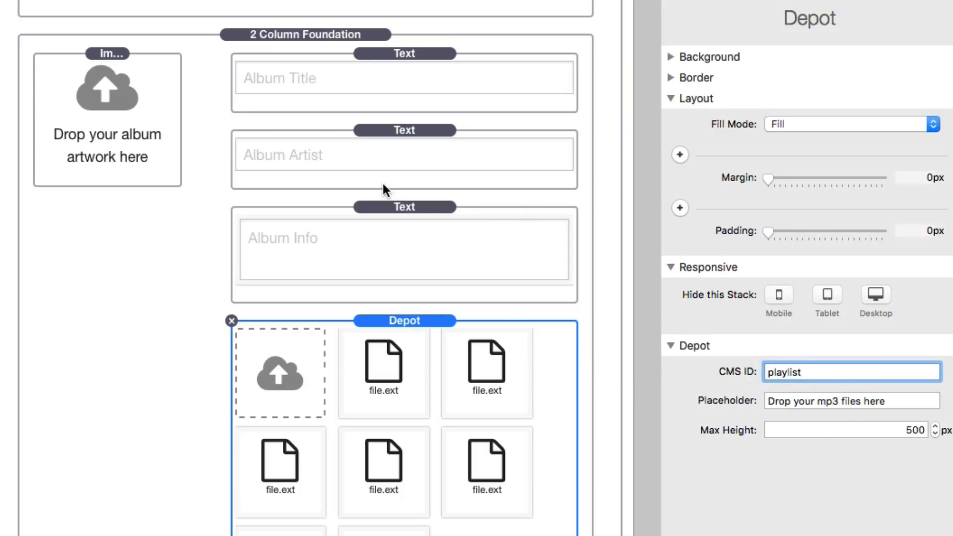
Choose Simple Warehouse as the setup mode of the Playlister Demo stack.
scroll(383, 183, "up", 15)
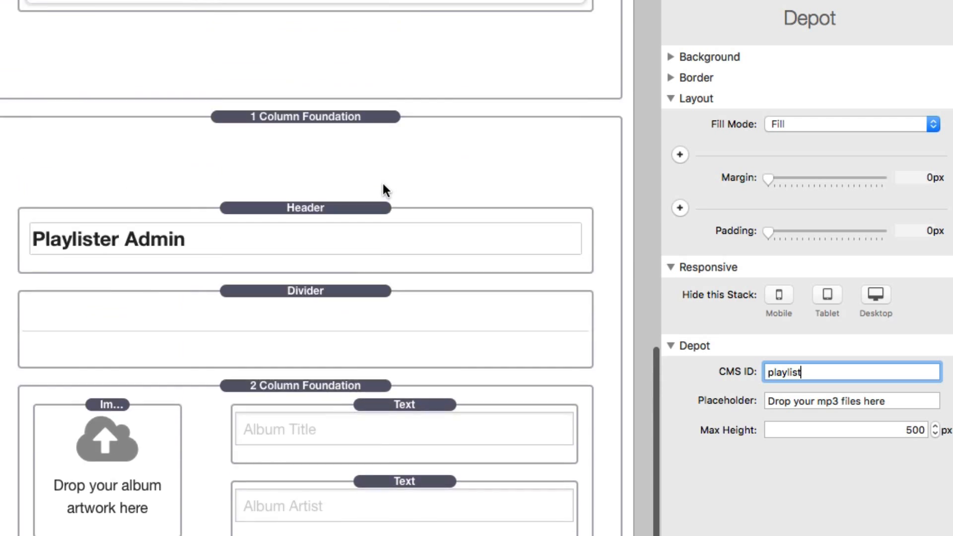
scroll(383, 185, "up", 5)
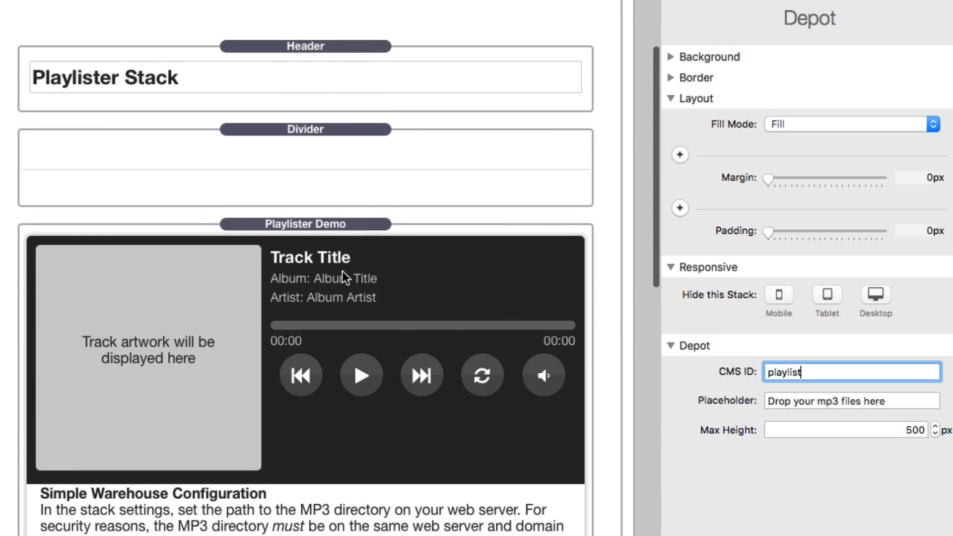
left_click(324, 229)
left_click(324, 228)
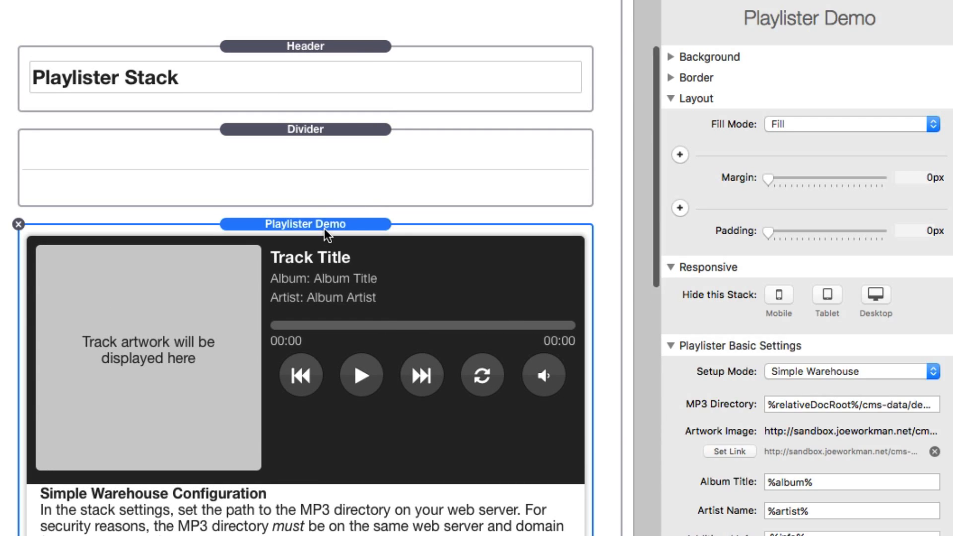
scroll(323, 228, "down", 5)
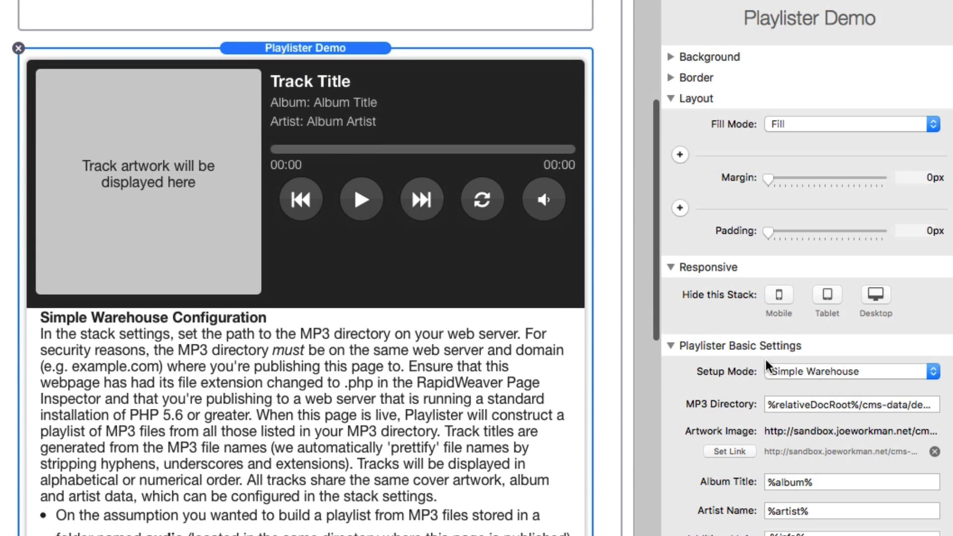
left_click(797, 372)
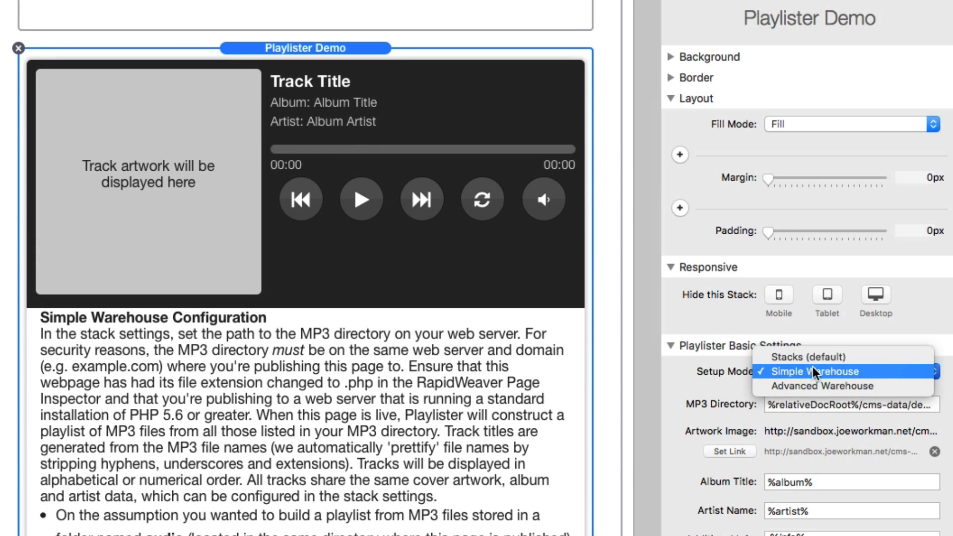
left_click(862, 371)
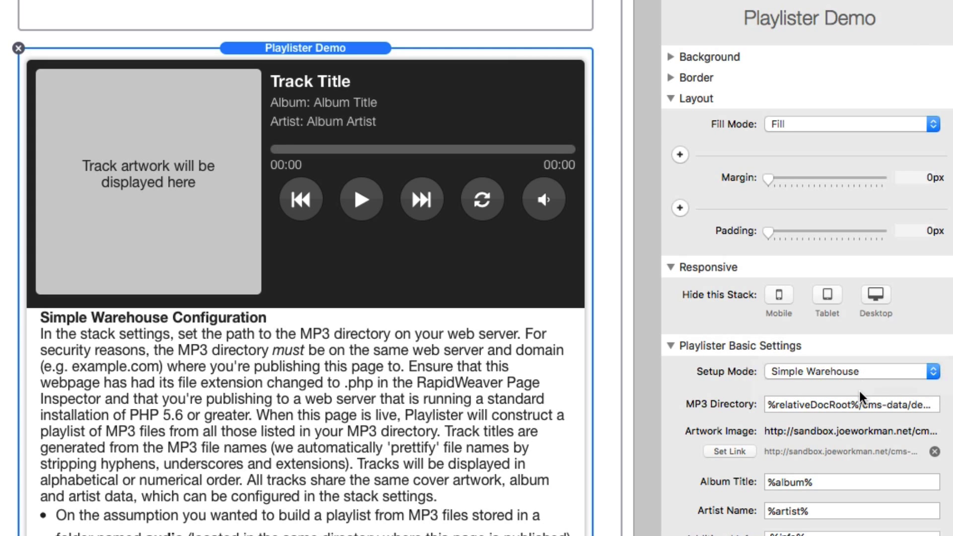
Switch to the Untitled.rtf document in TextEdit and examine the relative MP3 directory path ../cms-data/depot/playlist.
scroll(440, 432, "down", 4)
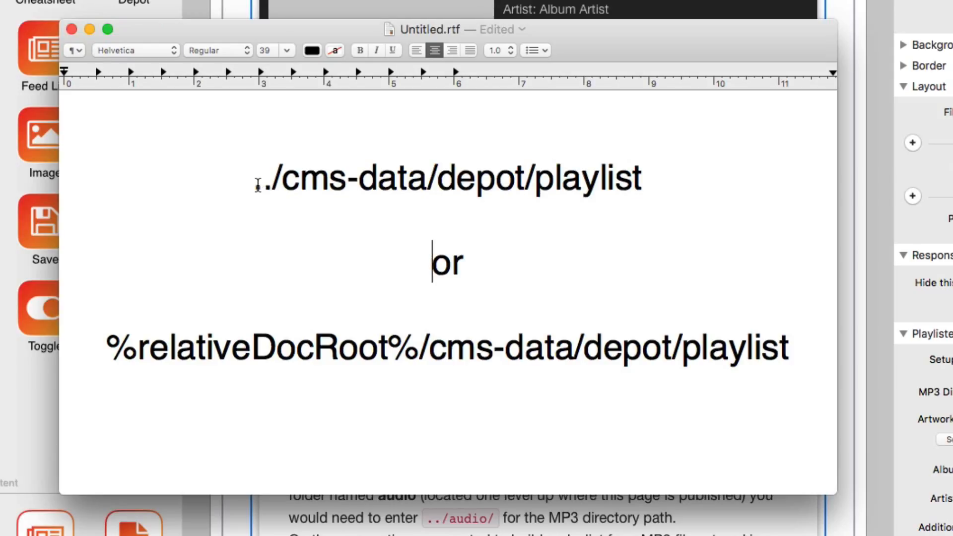
left_click_drag(258, 185, 653, 159)
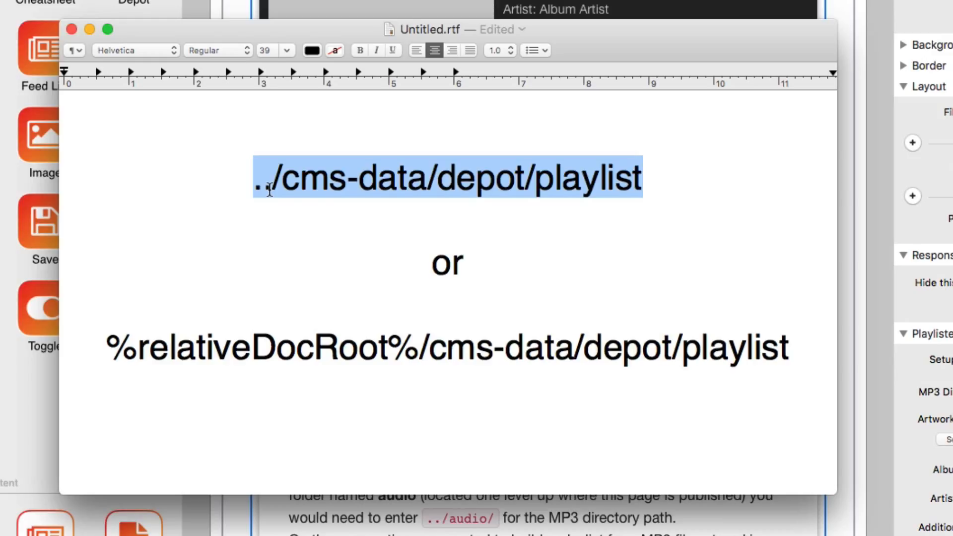
left_click(257, 185)
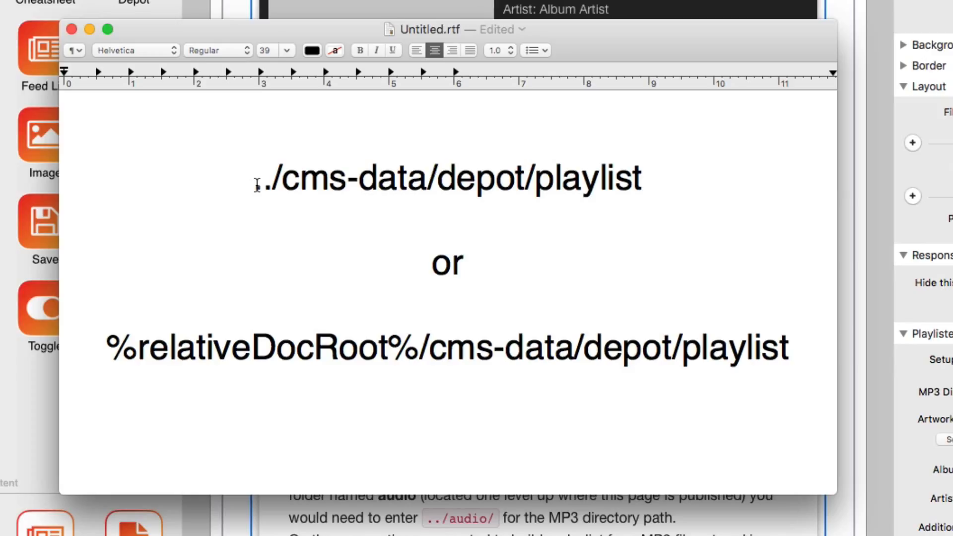